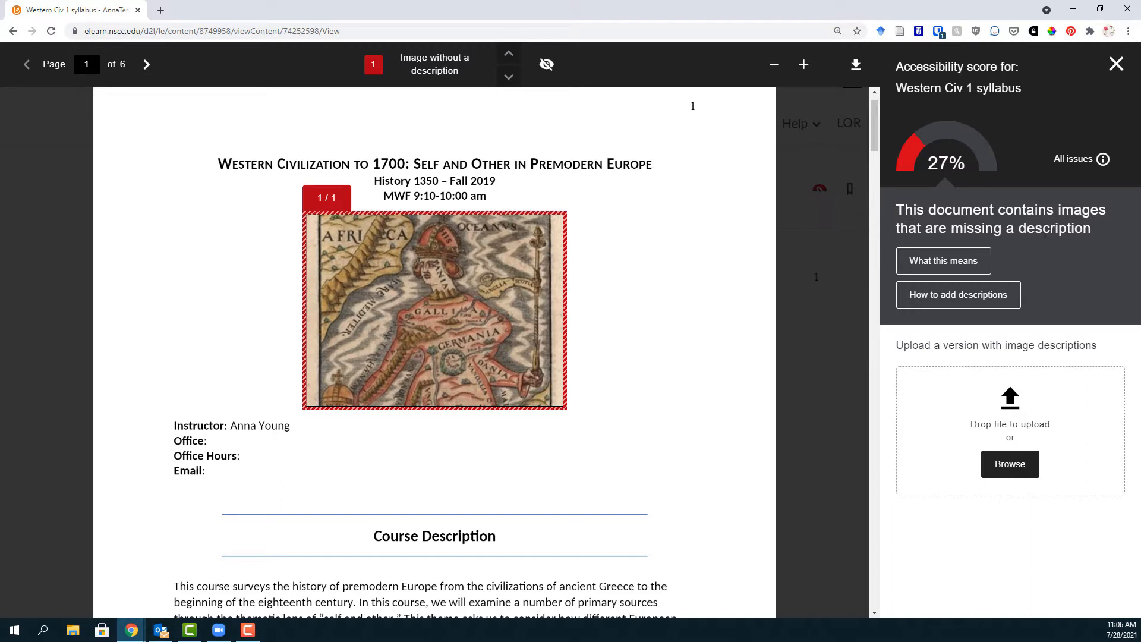
- Open the list of all accessibility issues found in the Western Civ 1 syllabus
left_click(984, 257)
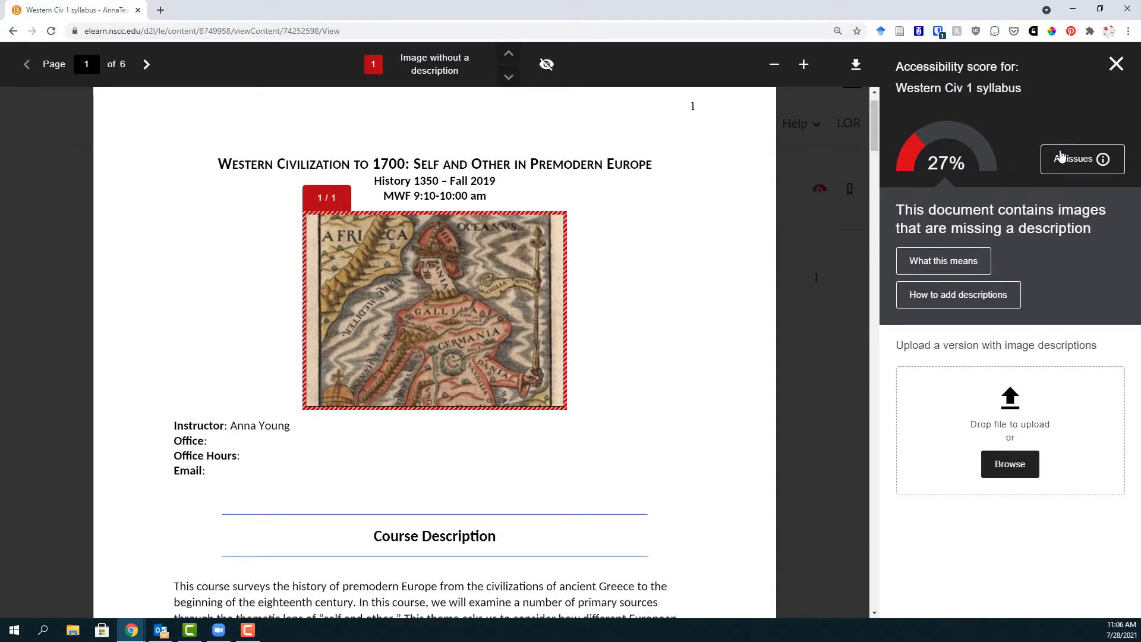
left_click(1061, 157)
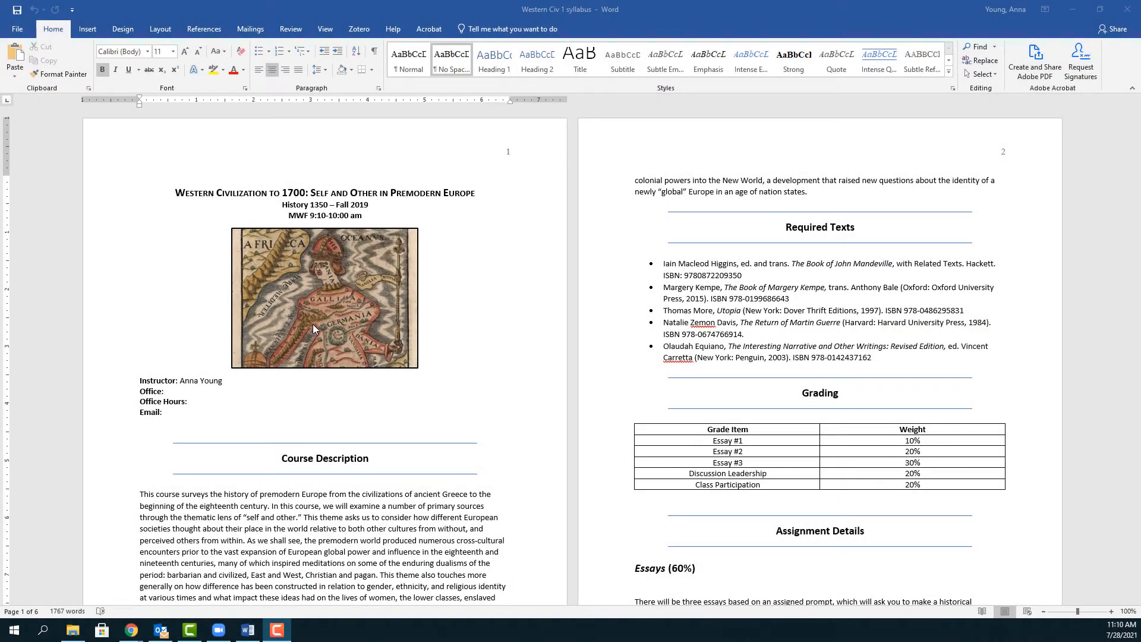
- In Word, add the alt text "A 16th century depiction of the European continent as a queen" to the map picture under the syllabus title
left_click(307, 299)
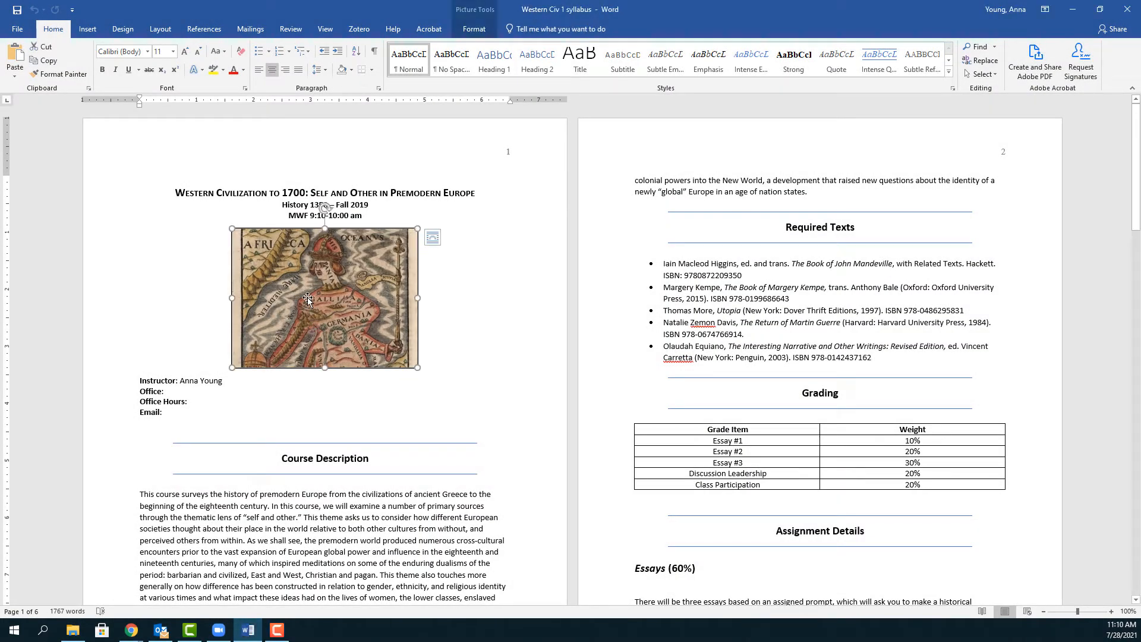
right_click(307, 299)
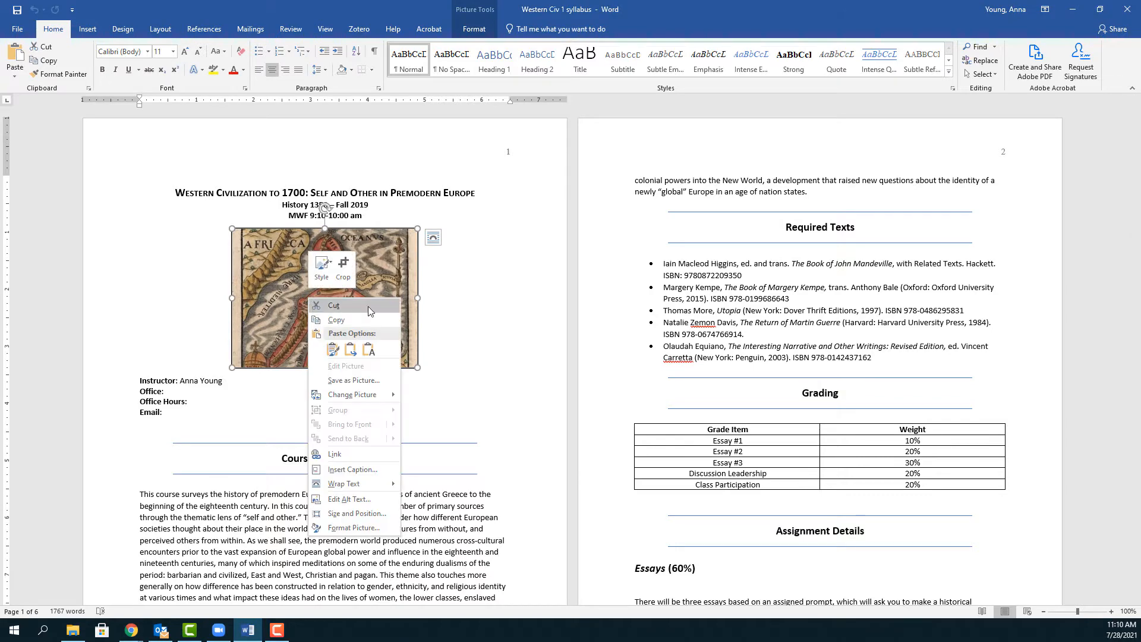
left_click(361, 504)
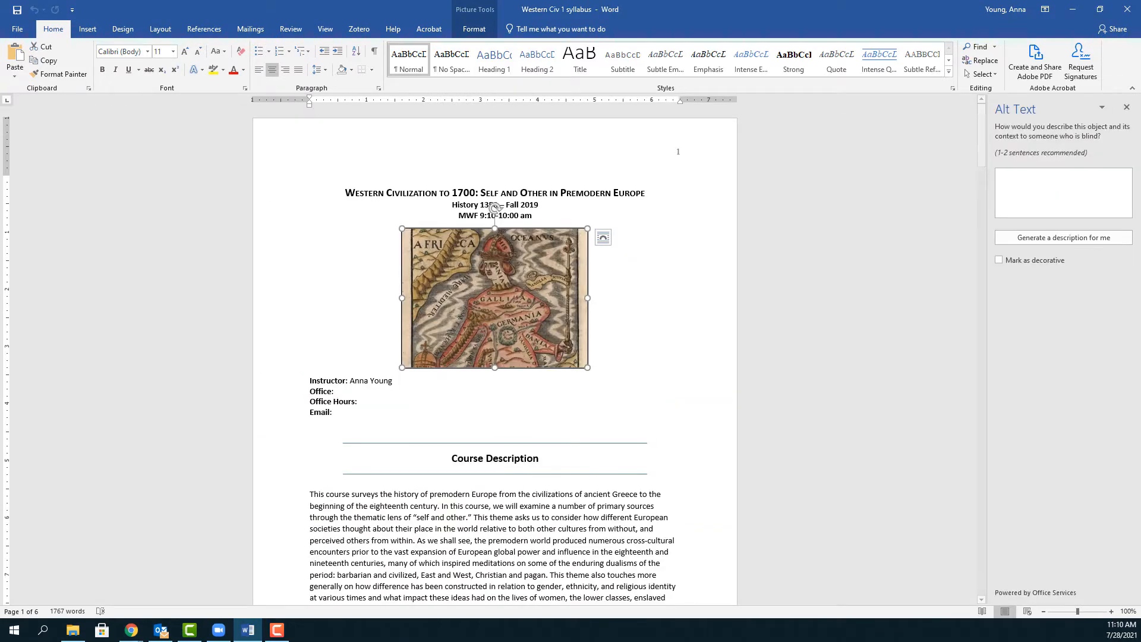
left_click(1069, 185)
type("A 16th century depiction of the European continent as a queen")
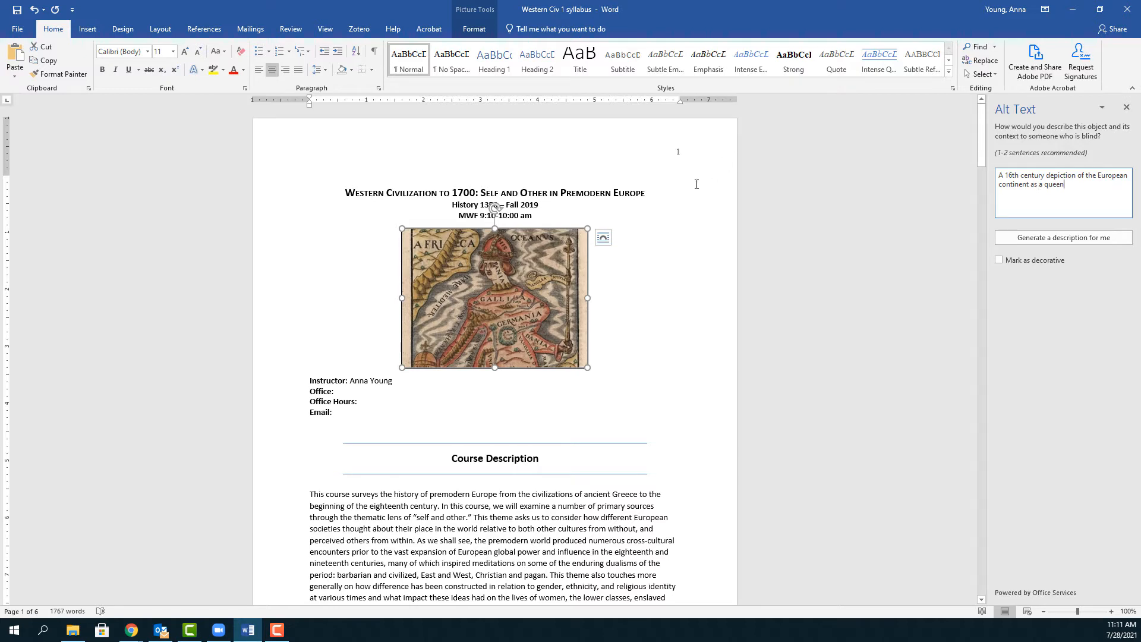
left_click(999, 260)
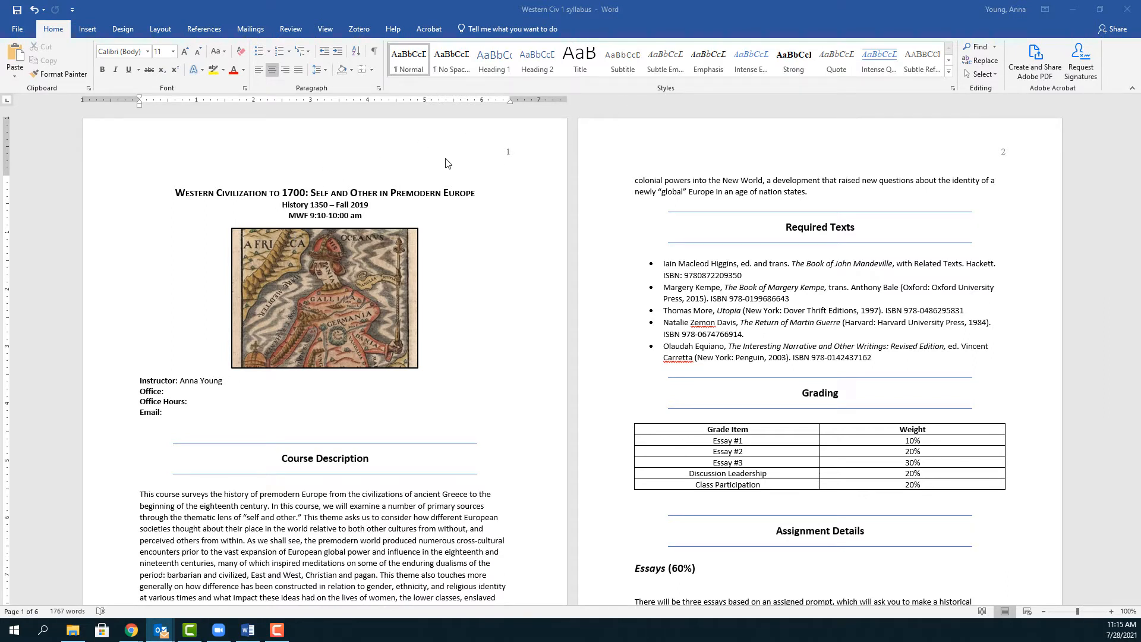
- Apply the Title style to the syllabus title "Western Civilization to 1700: Self and Other in Premodern Europe"
triple_click(228, 199)
left_click(583, 70)
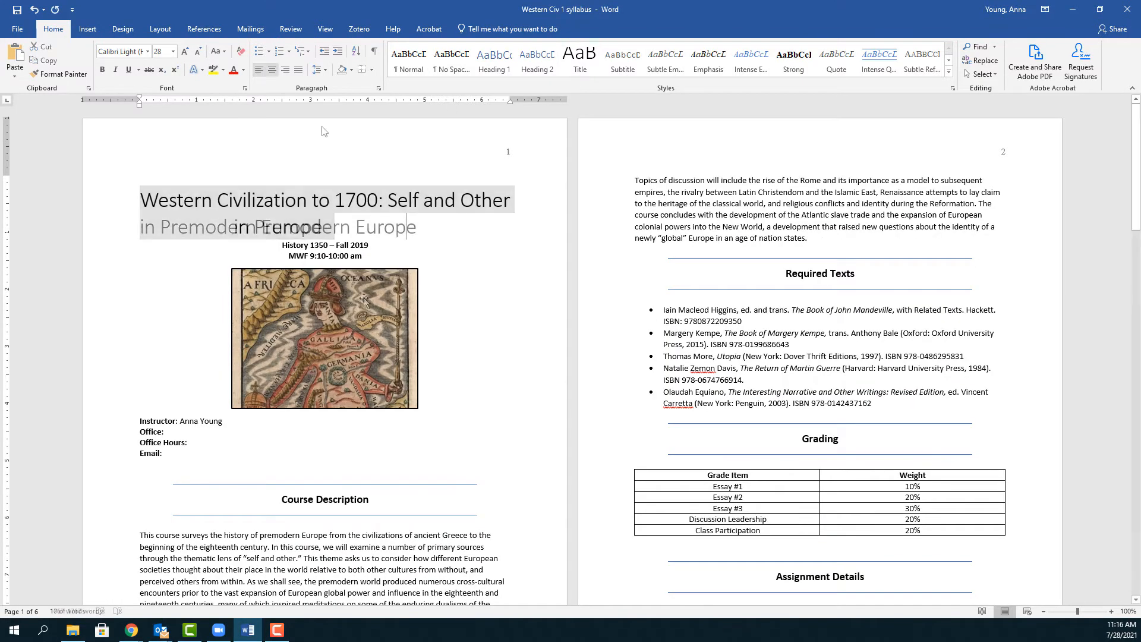
left_click(407, 227)
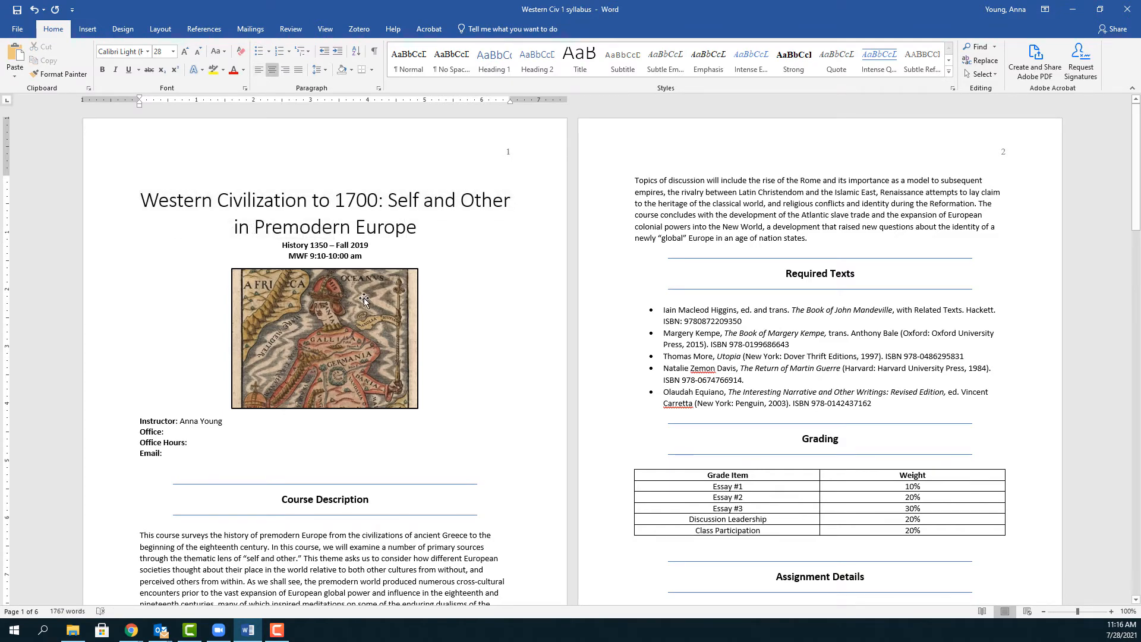
- Apply the Heading 1 style to the "Course Description" section title
scroll(363, 298, "down", 2)
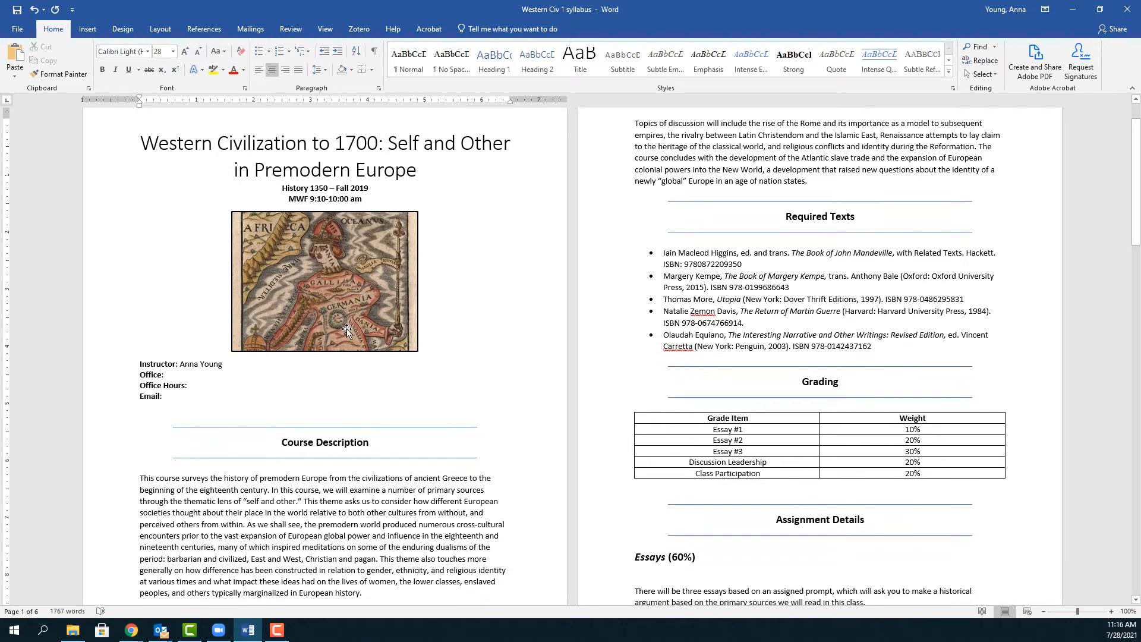
left_click(355, 442)
left_click_drag(369, 442, 281, 442)
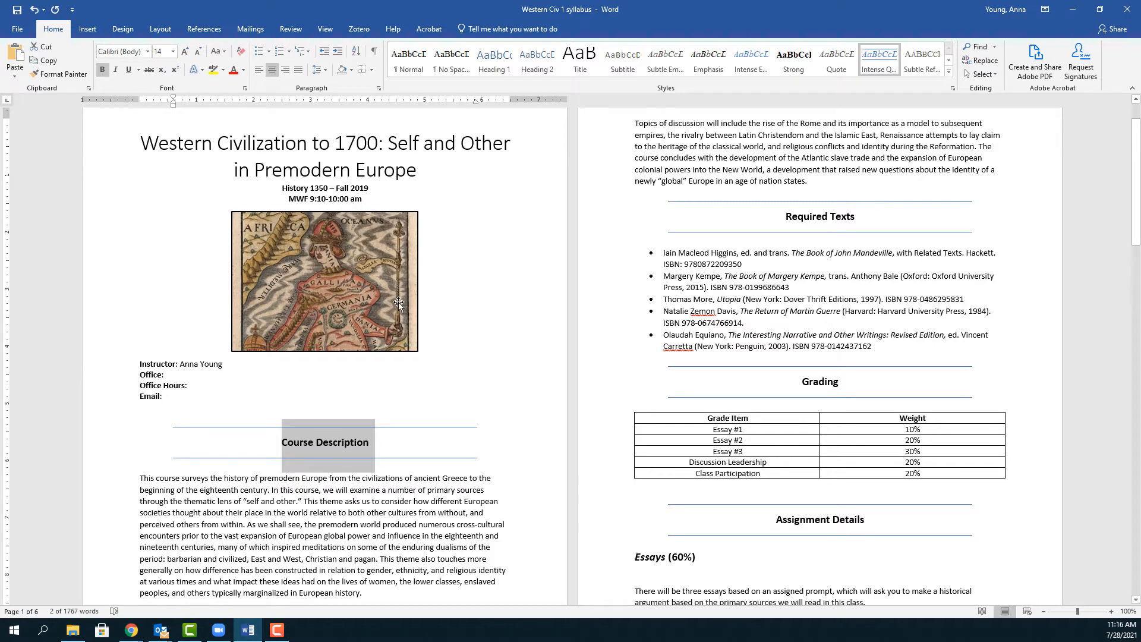
left_click(481, 70)
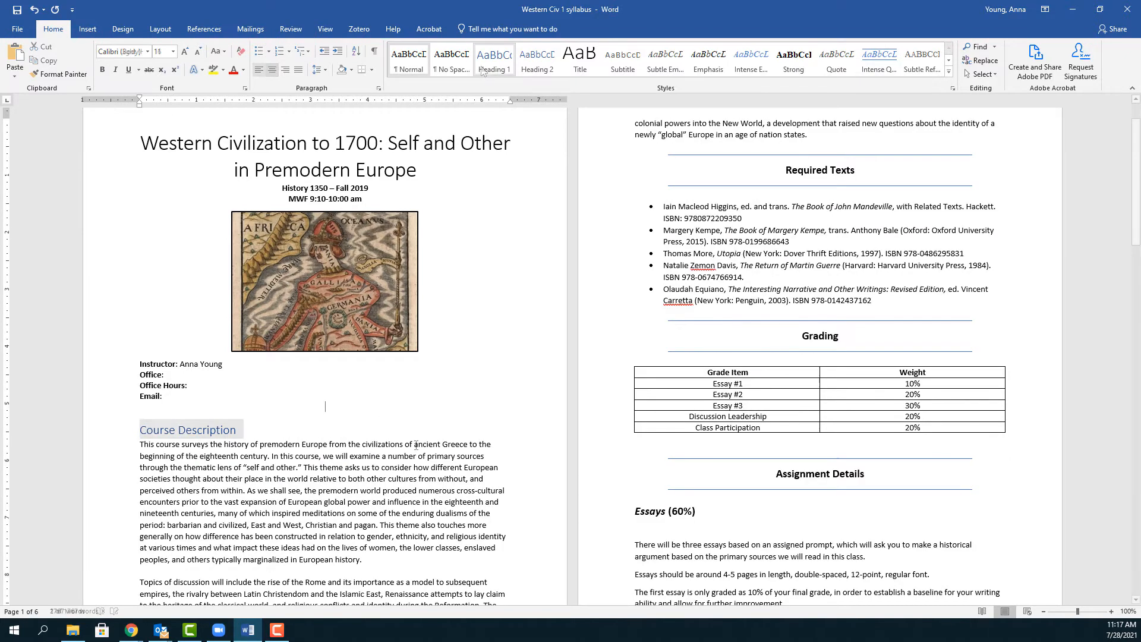
key("Up")
scroll(829, 243, "up", 1)
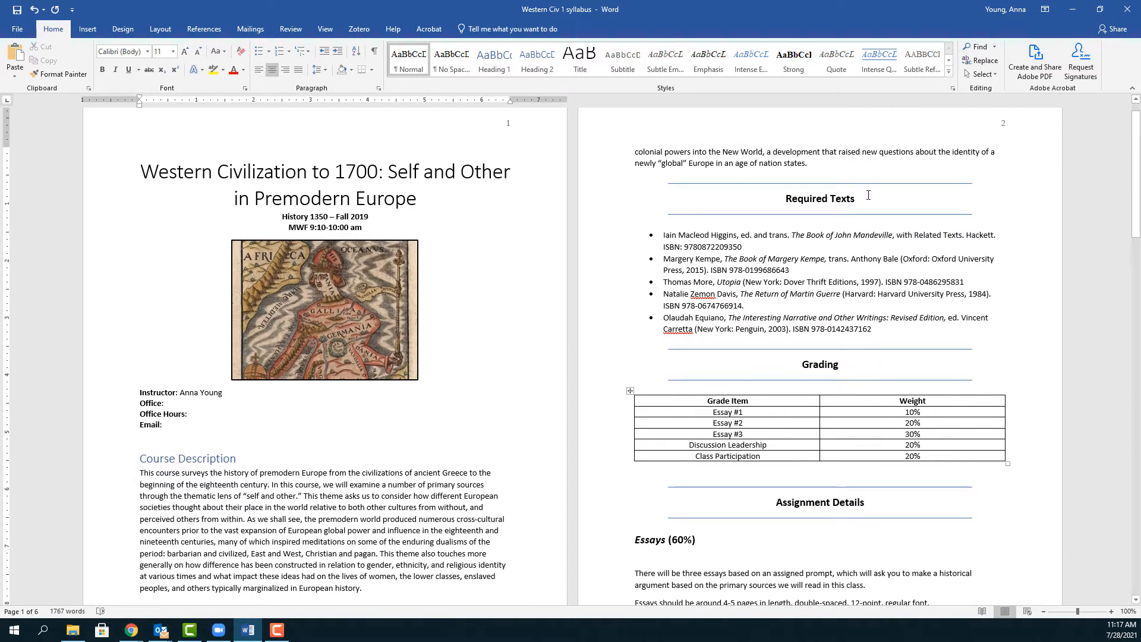
- Apply the Heading 1 style to the "Required Texts", "Grading" and "Assignment Details" section titles on page 2
left_click_drag(861, 199, 785, 199)
left_click(485, 67)
left_click(837, 330)
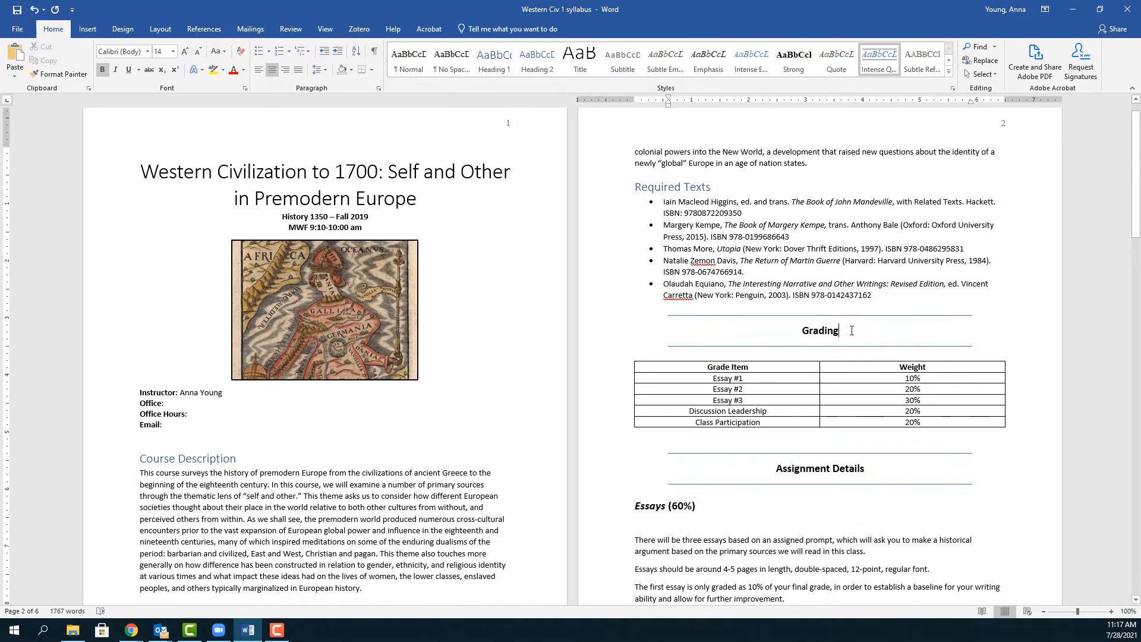
left_click_drag(850, 331, 800, 331)
left_click(484, 67)
left_click(840, 436)
left_click_drag(886, 437, 774, 435)
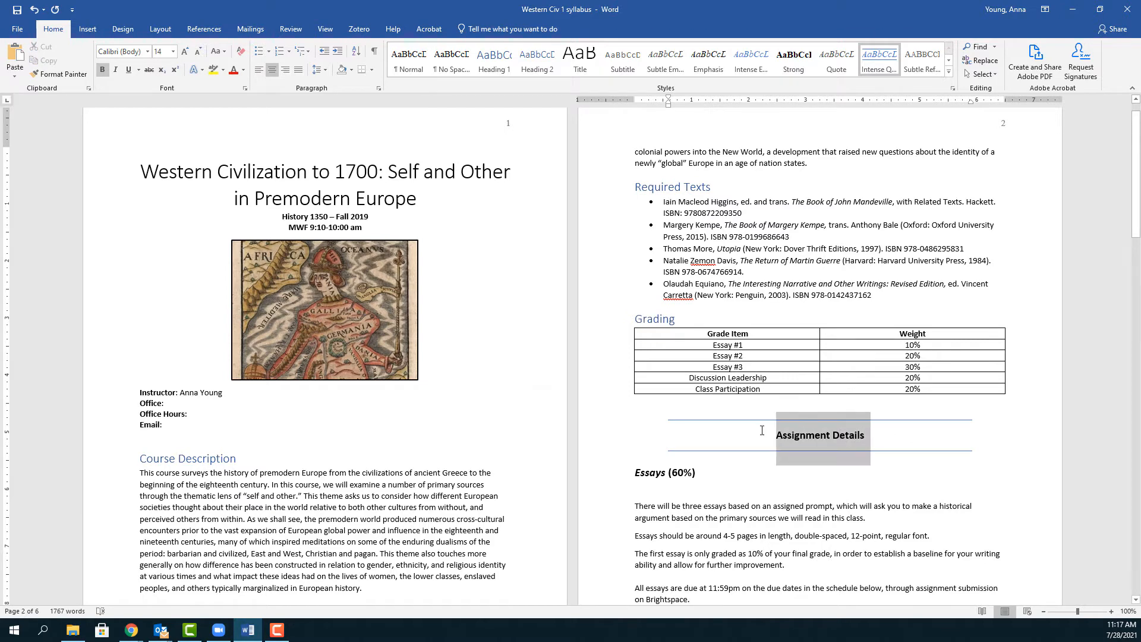
left_click(509, 71)
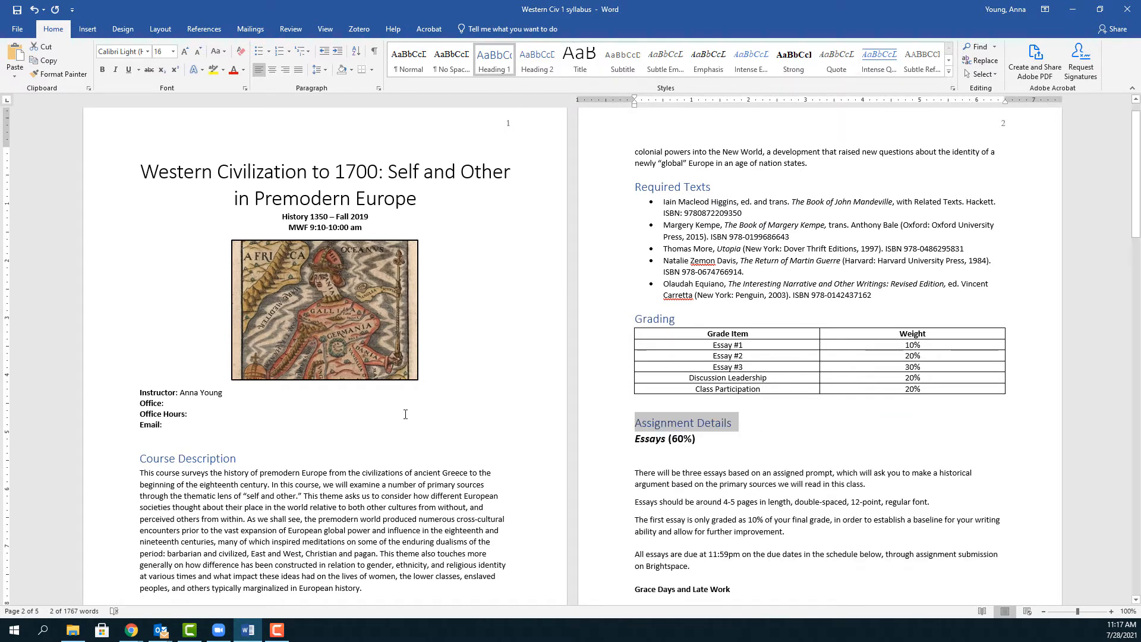
- Apply the Heading 2 style to the "Essays (60%)" subheading under Assignment Details
scroll(405, 414, "down", 1)
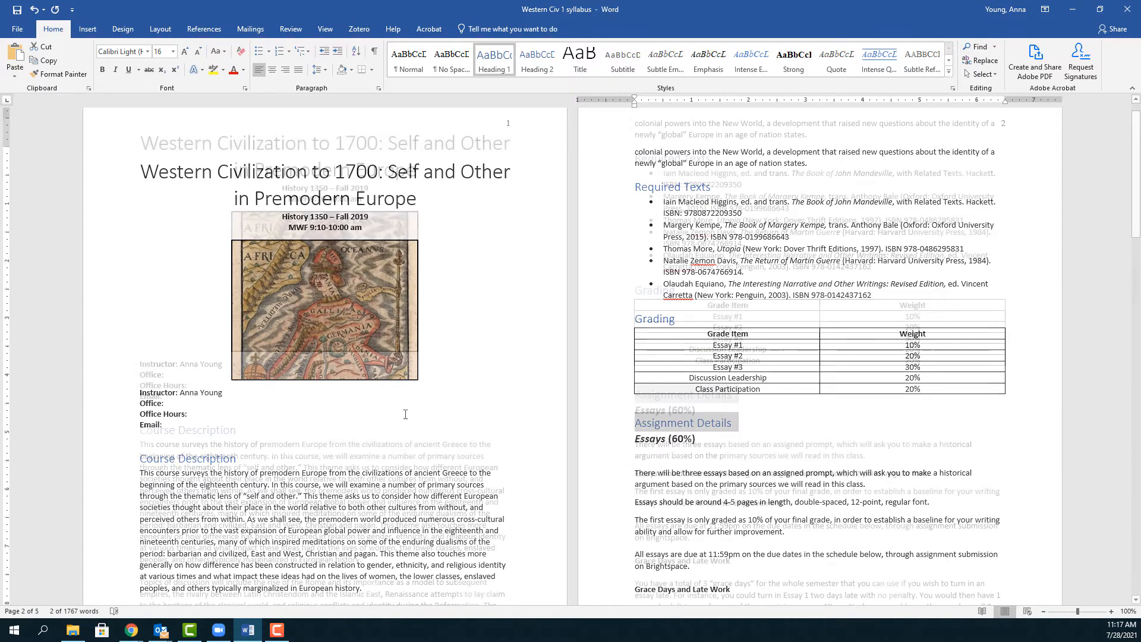
scroll(644, 479, "down", 3)
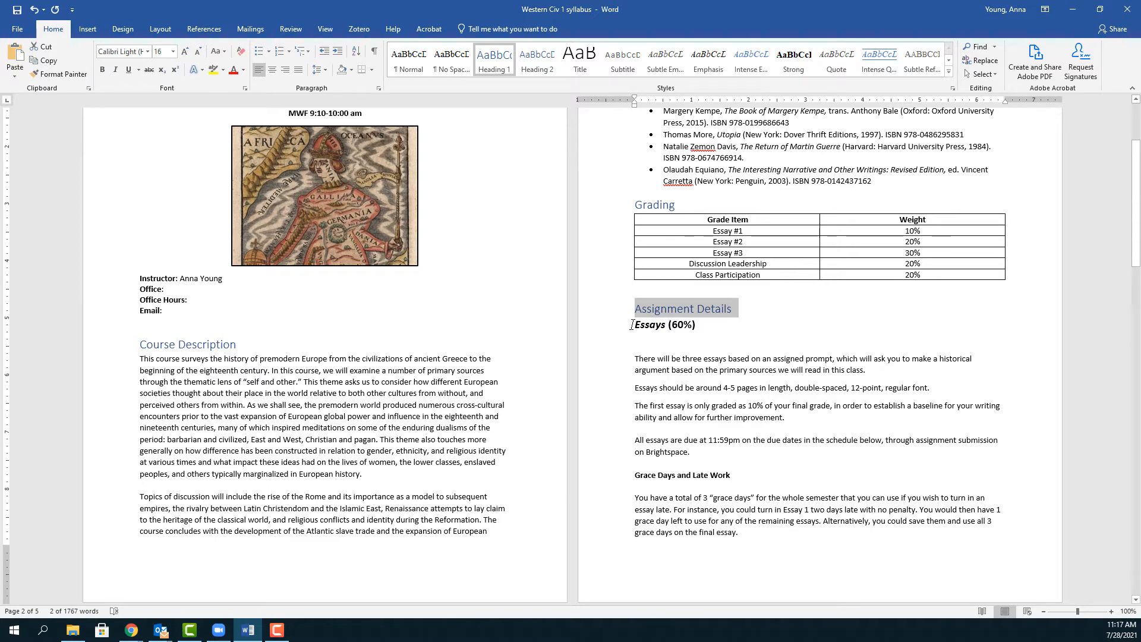
left_click(632, 325)
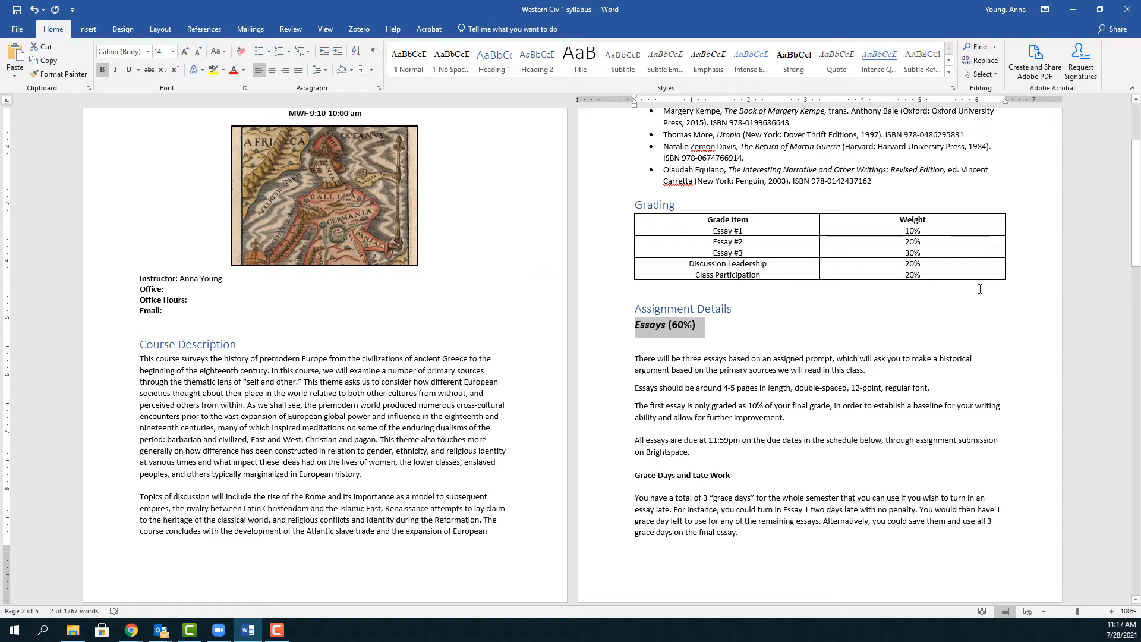
left_click(544, 71)
- Apply the Heading 3 style to the "Grace Days and Late Work" line in the Essays section
scroll(717, 405, "down", 2)
left_click(717, 406)
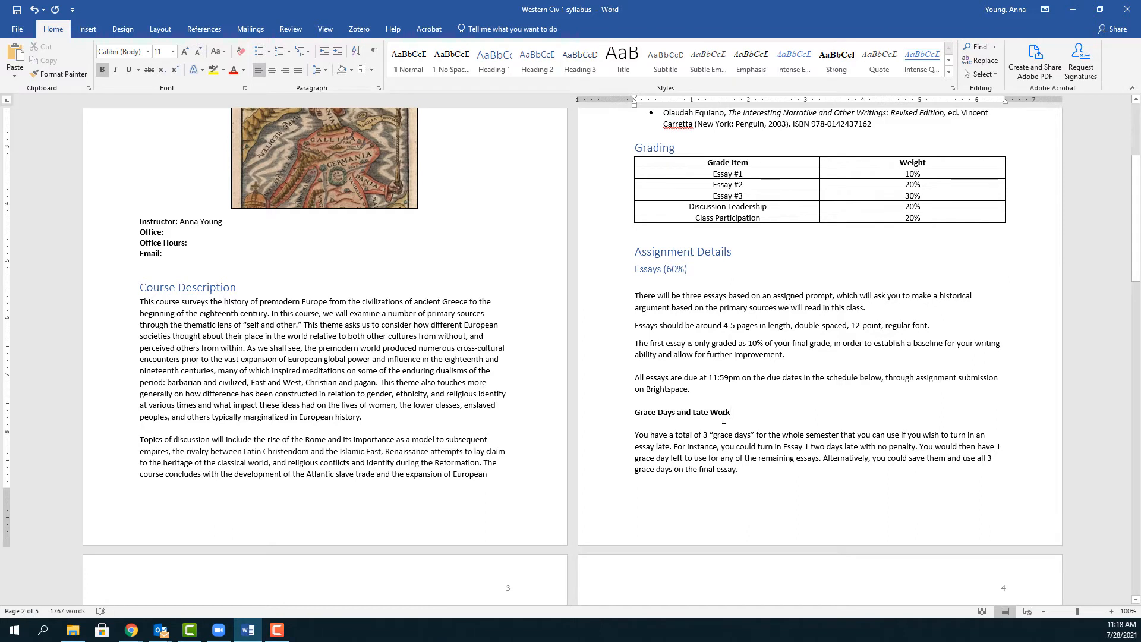
left_click_drag(730, 411, 634, 407)
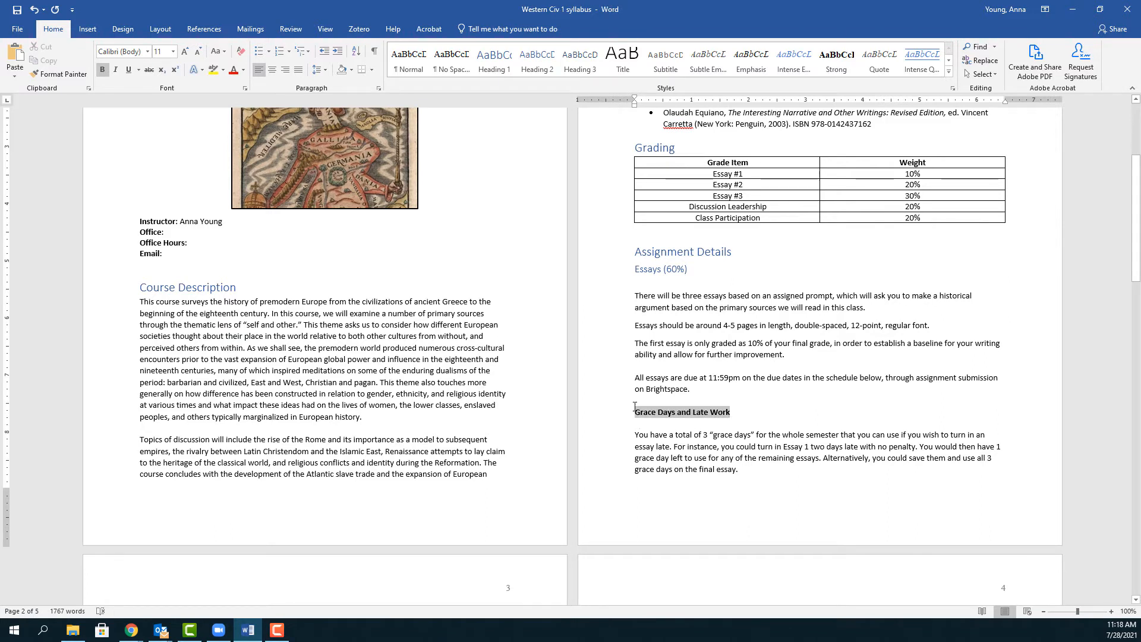
left_click(576, 67)
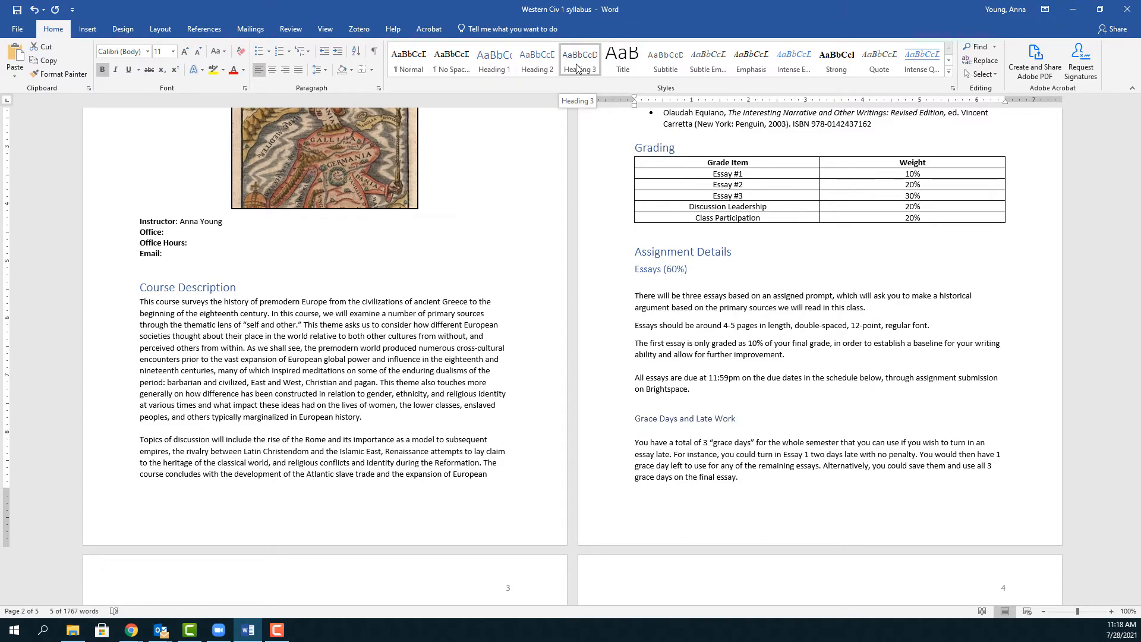
left_click(576, 67)
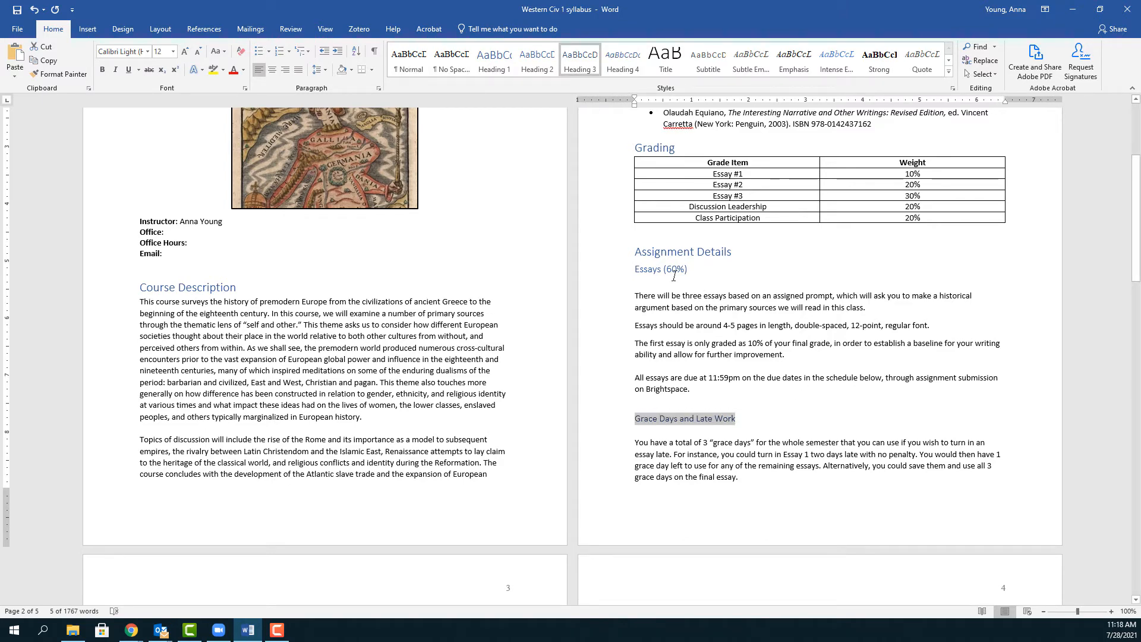
scroll(525, 355, "down", 8)
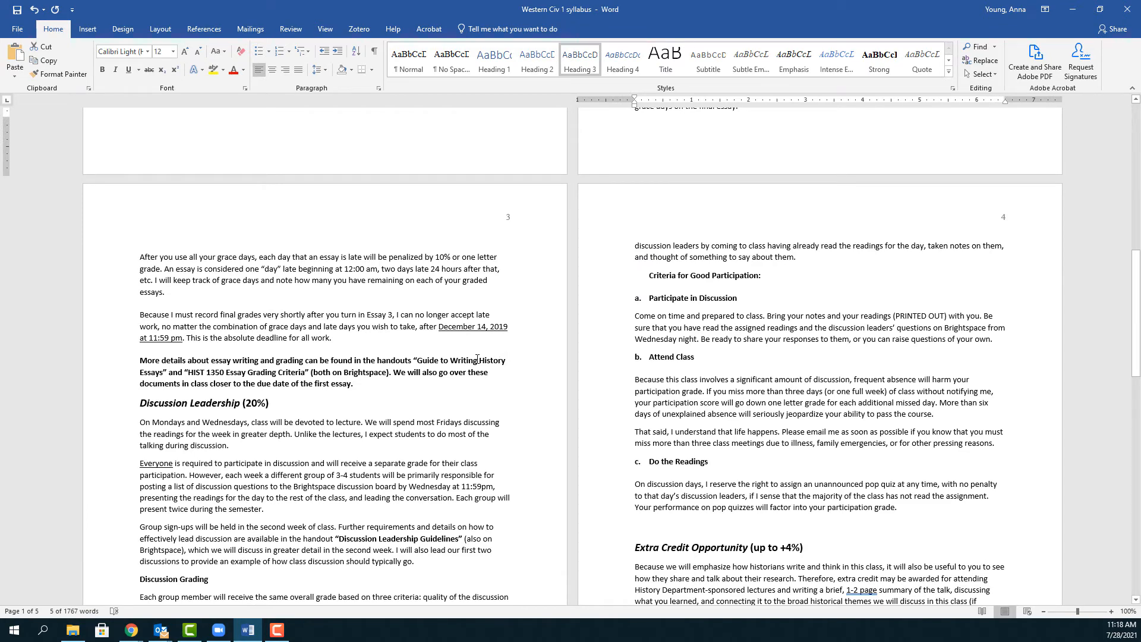
scroll(477, 359, "up", 7)
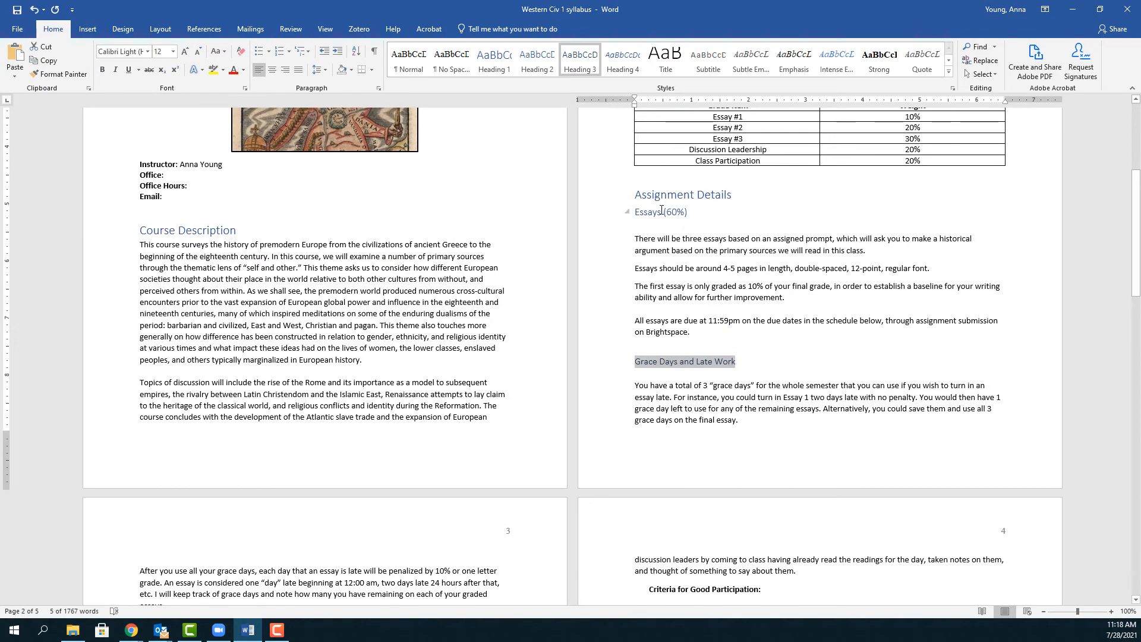
triple_click(661, 211)
left_click(670, 227)
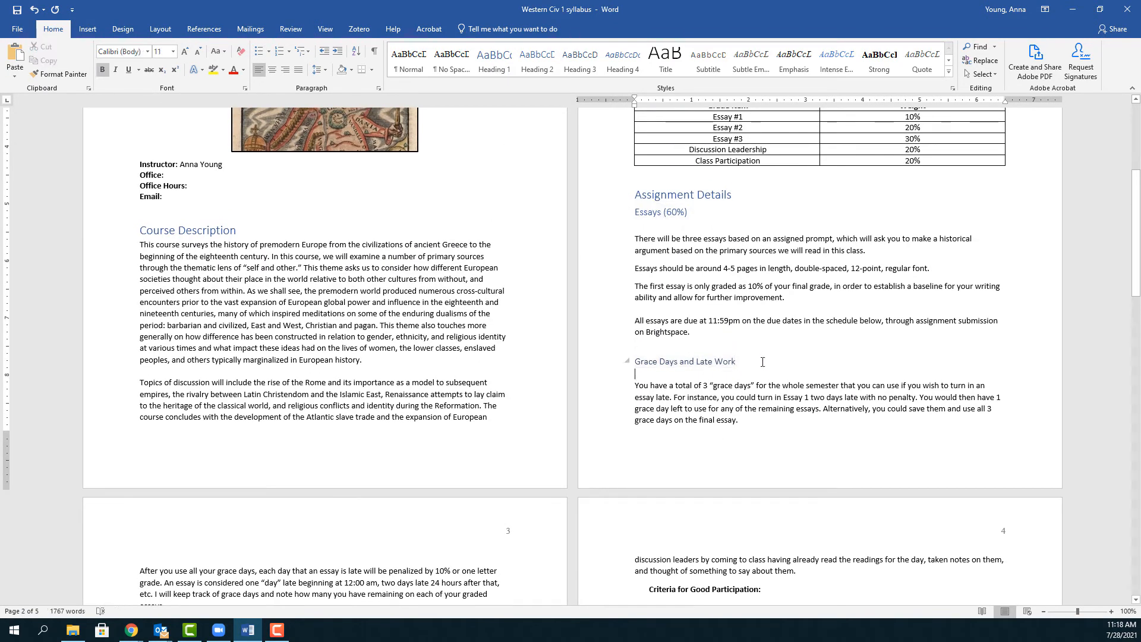
left_click_drag(738, 361, 707, 361)
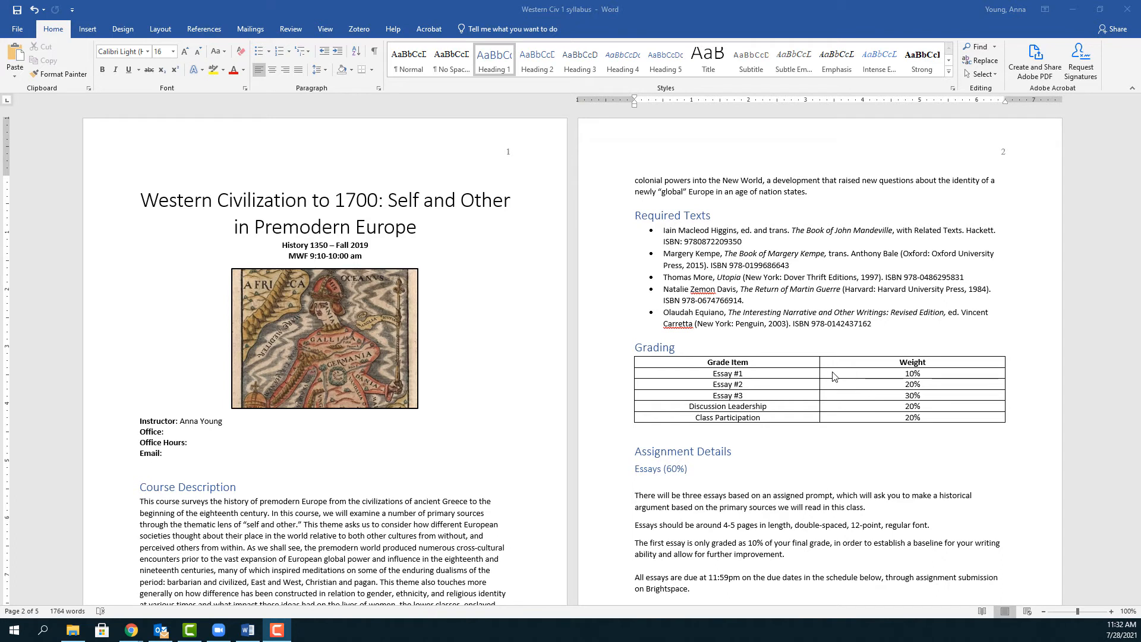
- Select the first row of the Grading table and turn on the Header Row table style option
left_click(718, 354)
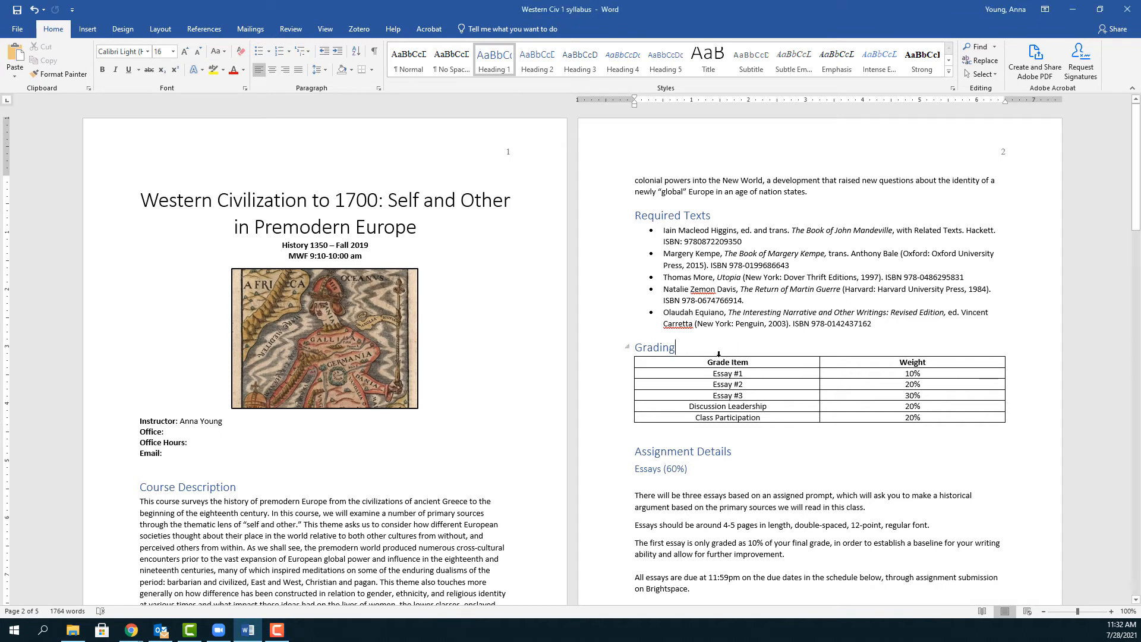
left_click_drag(718, 360, 924, 364)
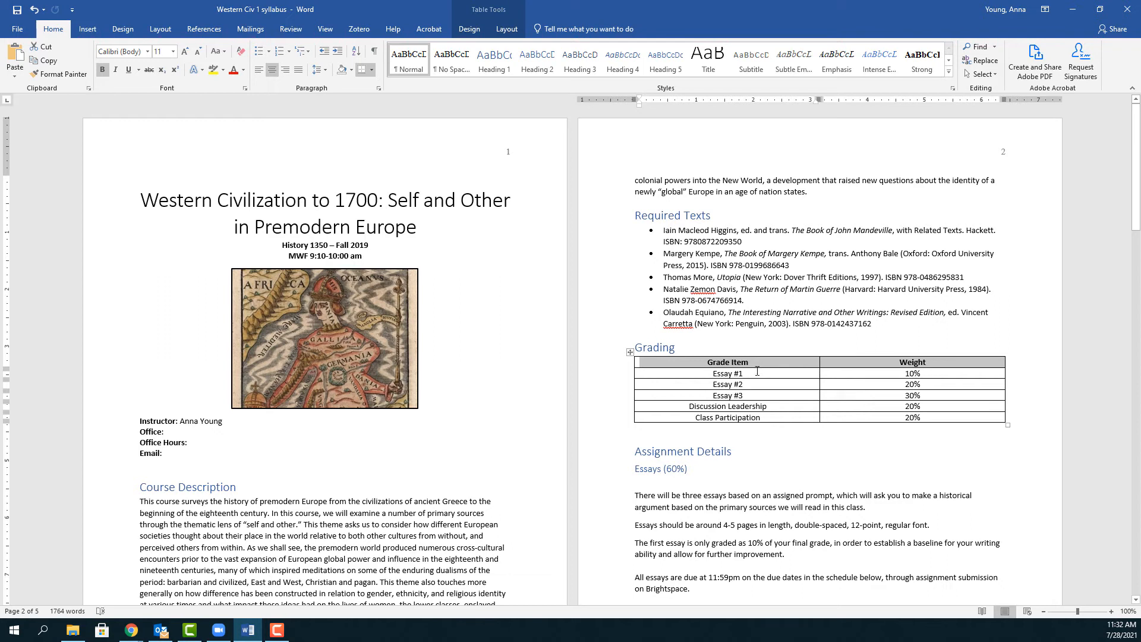
left_click(757, 370)
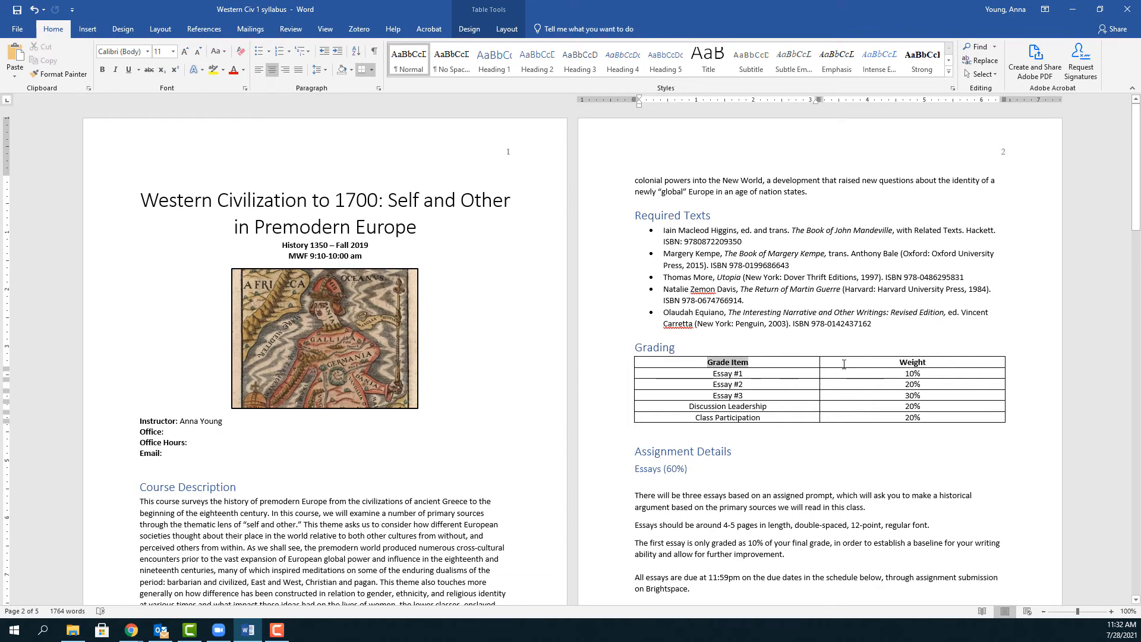
left_click_drag(902, 367, 903, 366)
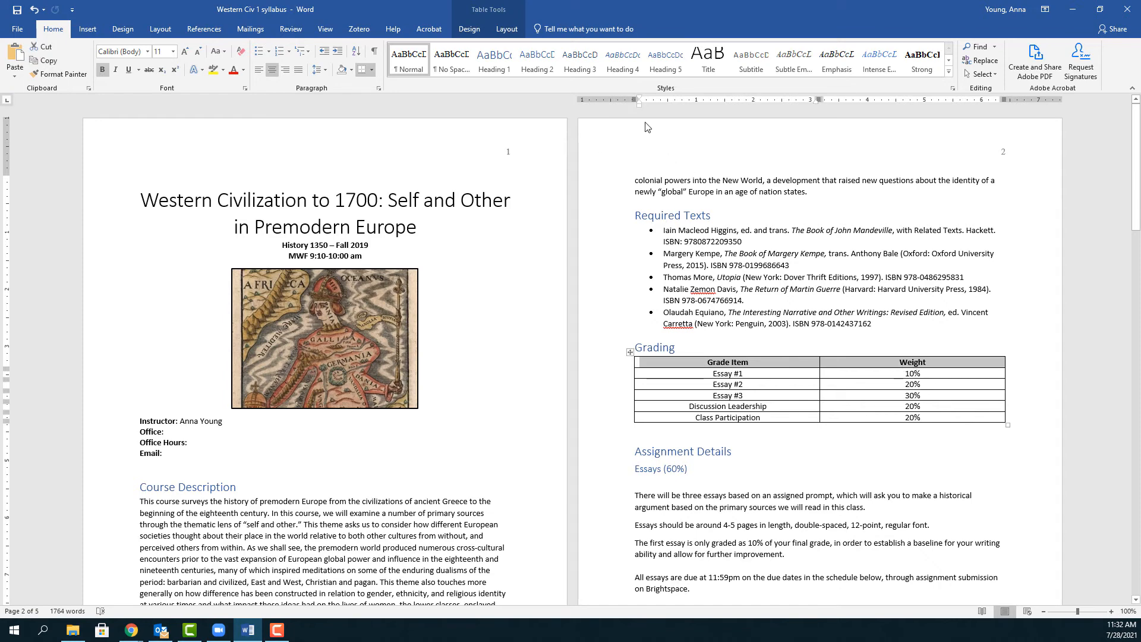
left_click(470, 28)
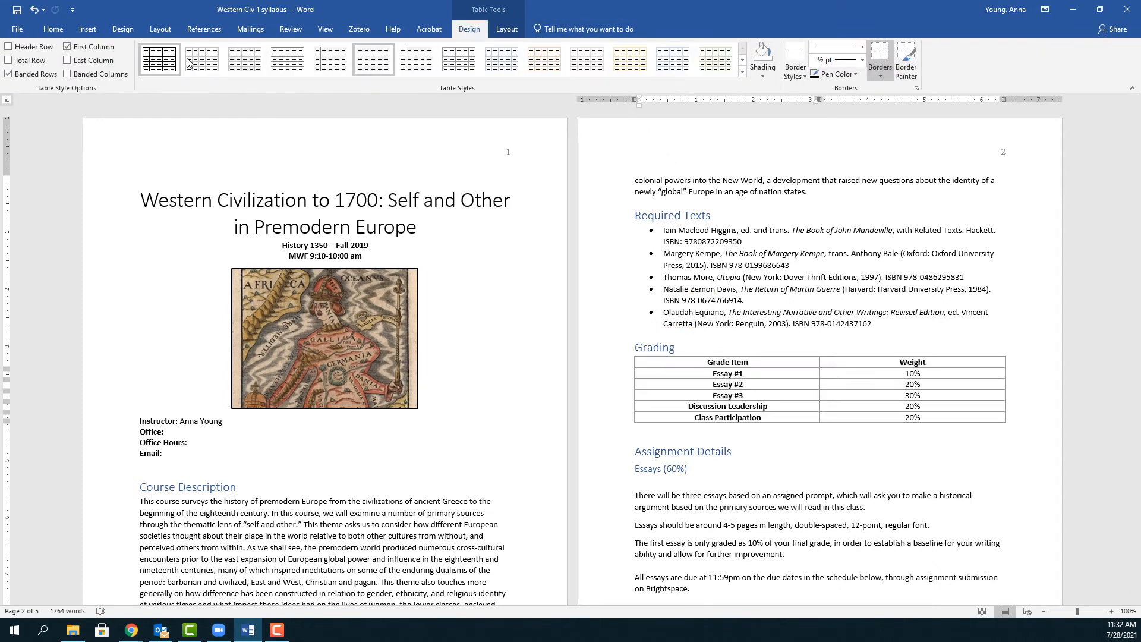
left_click(43, 48)
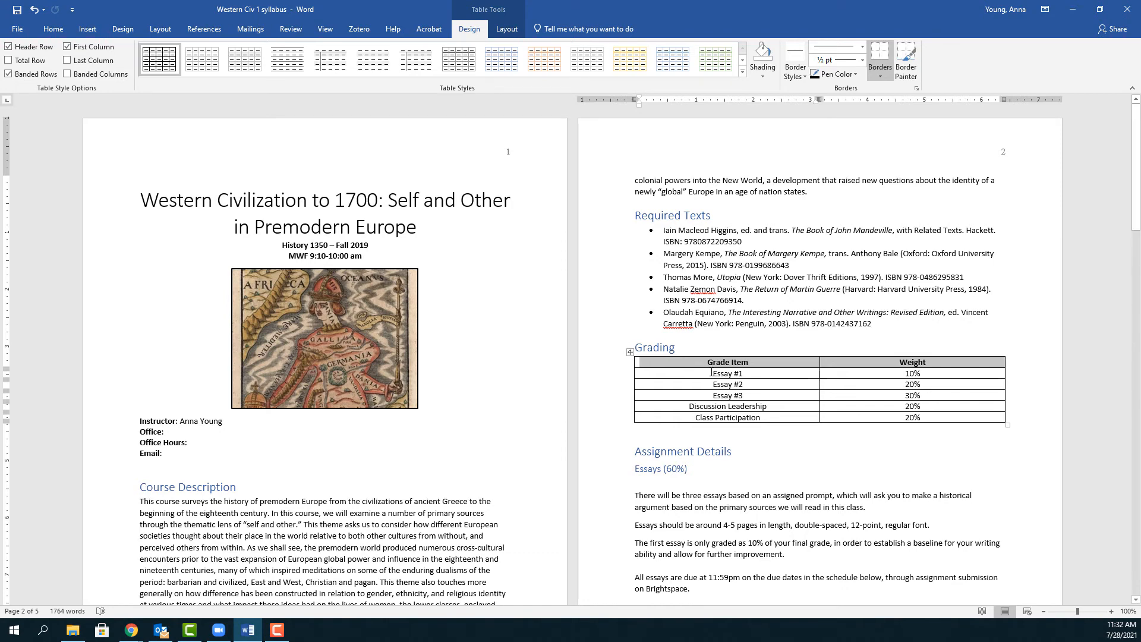
- Set the Grading table's first row to repeat as header row at the top of each page
right_click(752, 362)
left_click(828, 546)
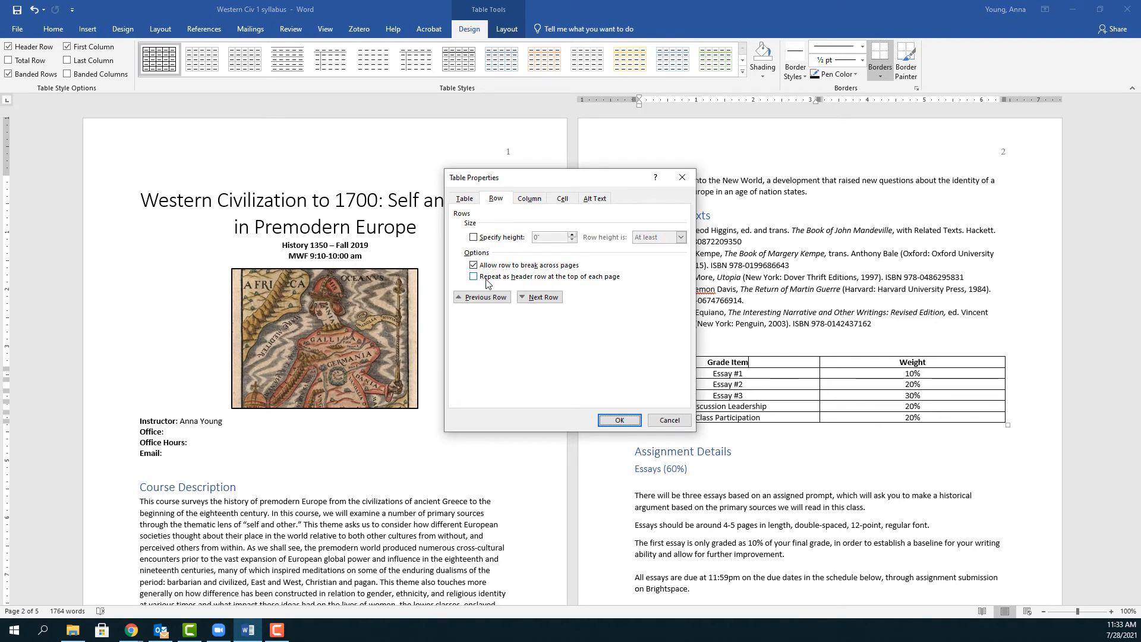
left_click(515, 278)
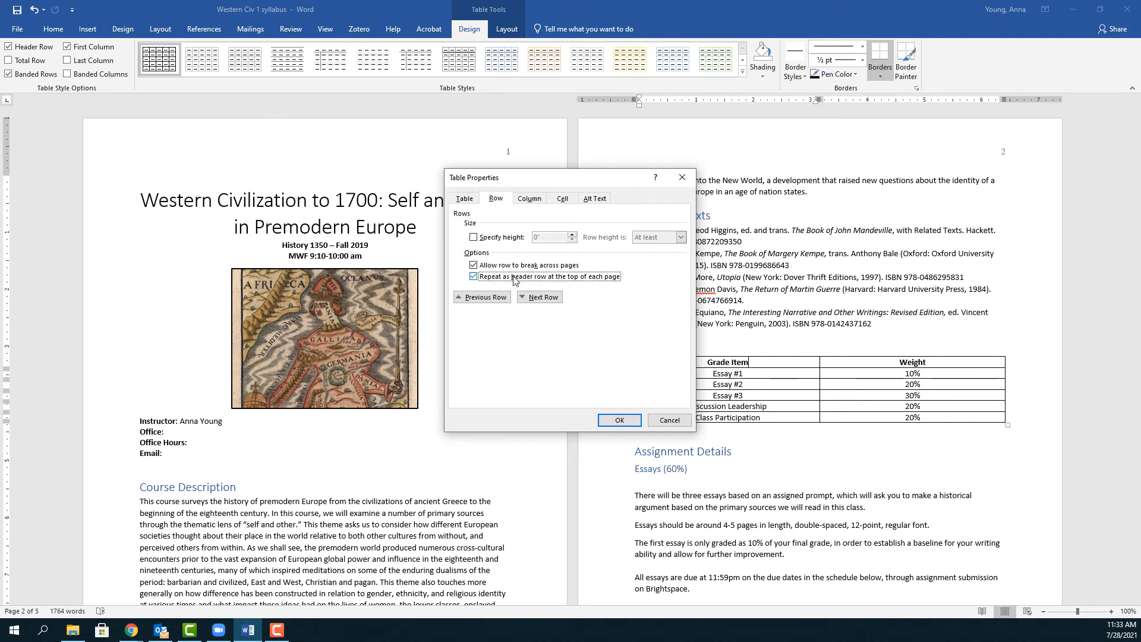
- Give the table alt text titled "Grading" with description "A breakdown of graded items in this course with the percentage of weight of each item."
left_click(590, 204)
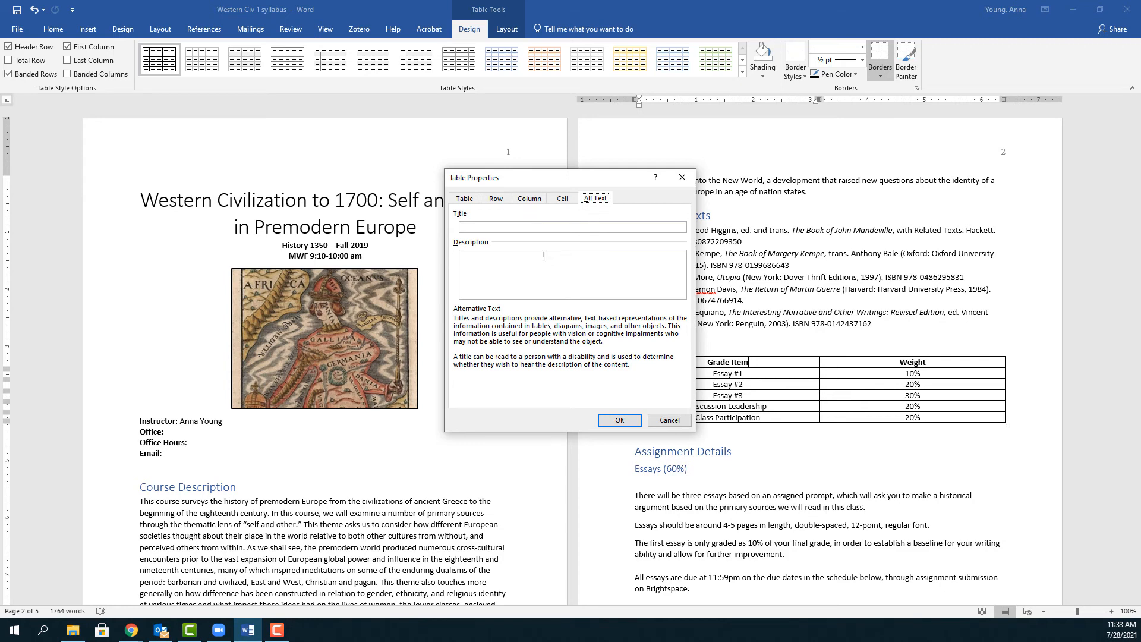
left_click(515, 229)
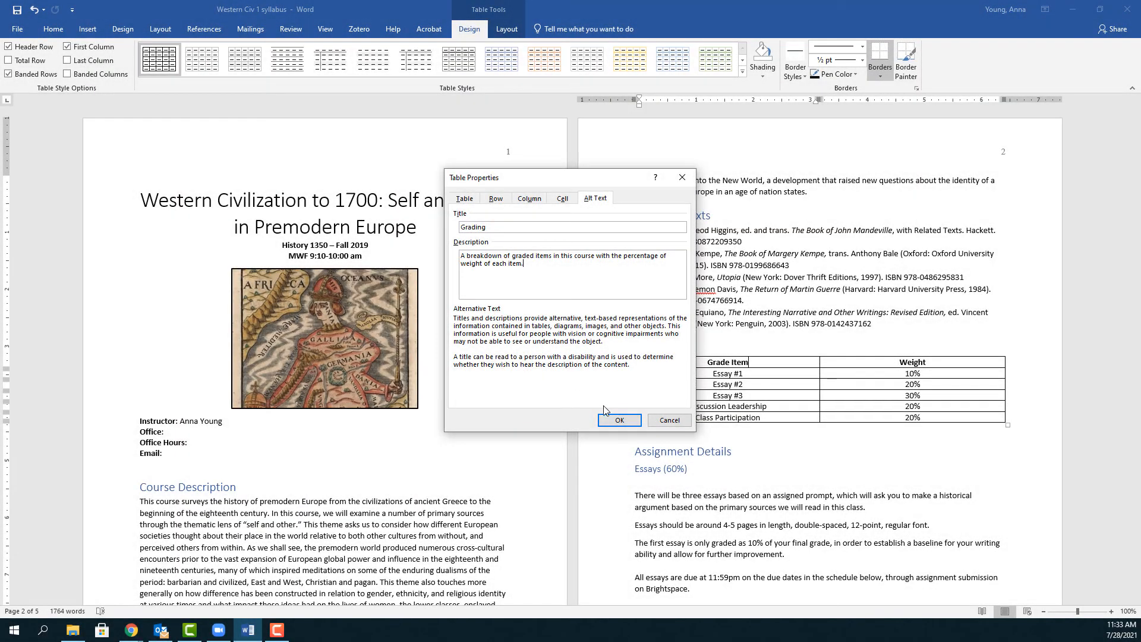
left_click(616, 419)
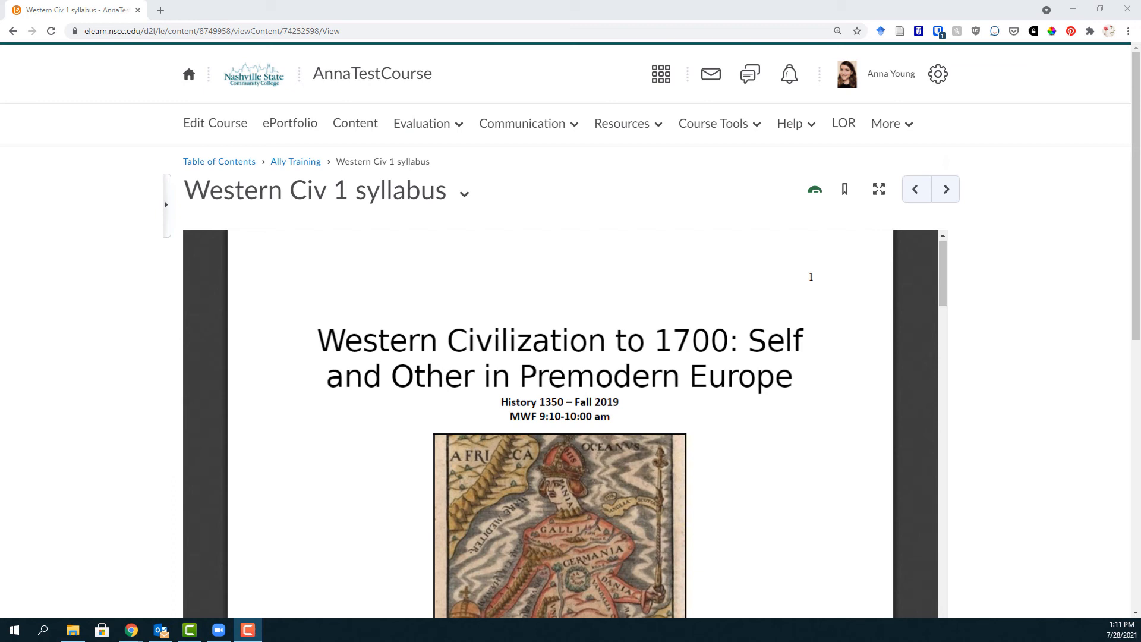
- In the course site in the browser, open the accessibility score report for the Western Civ 1 syllabus
mouse_move(820, 196)
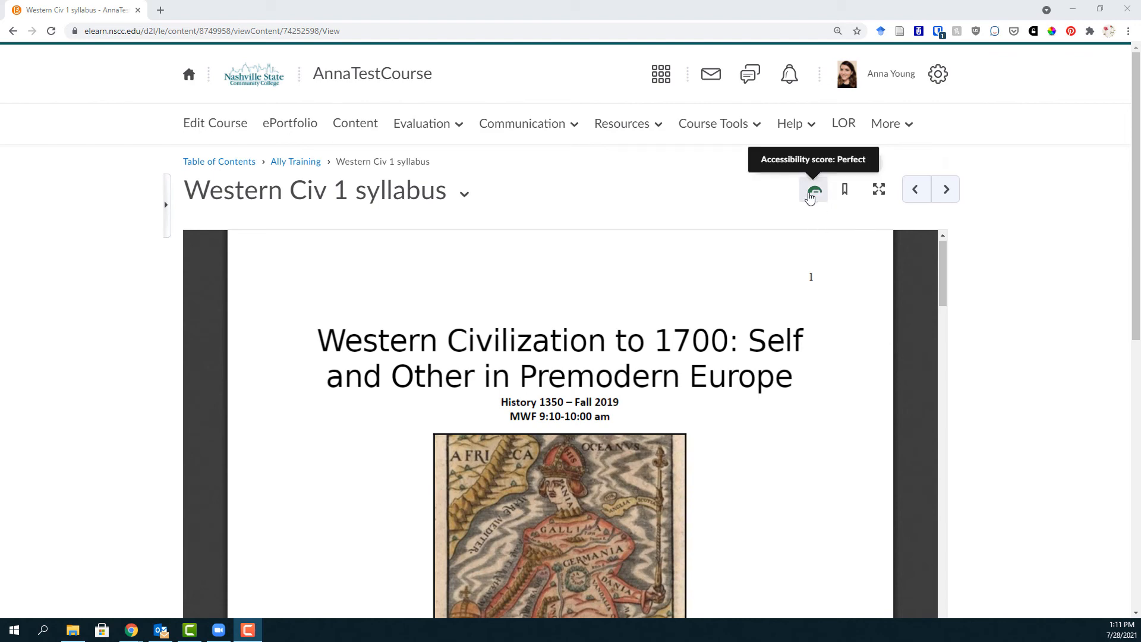
left_click(809, 197)
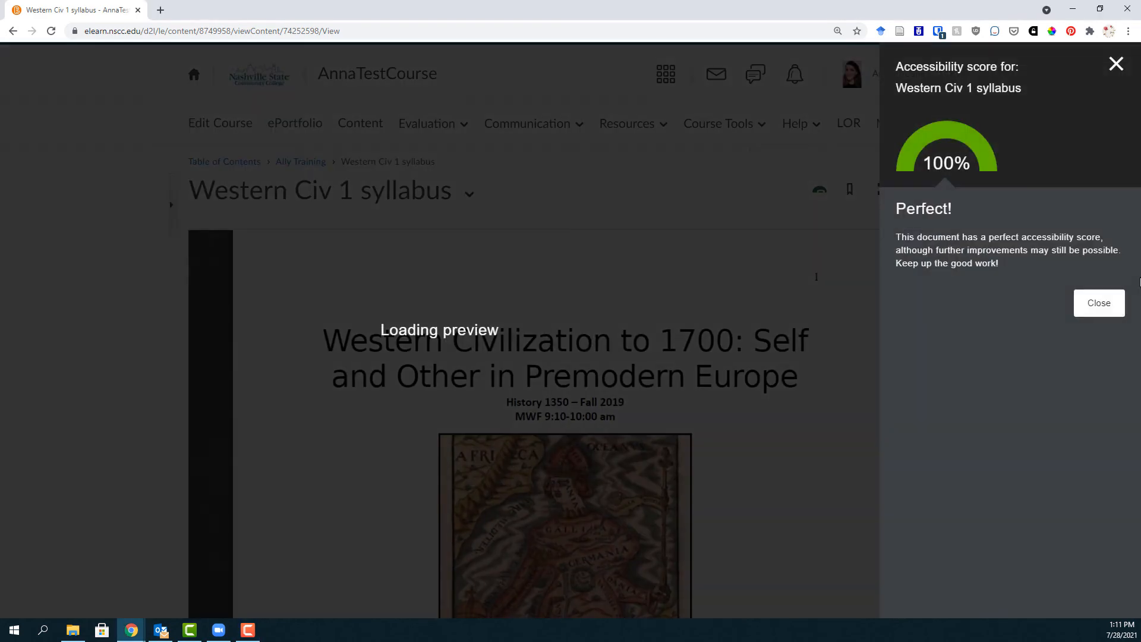